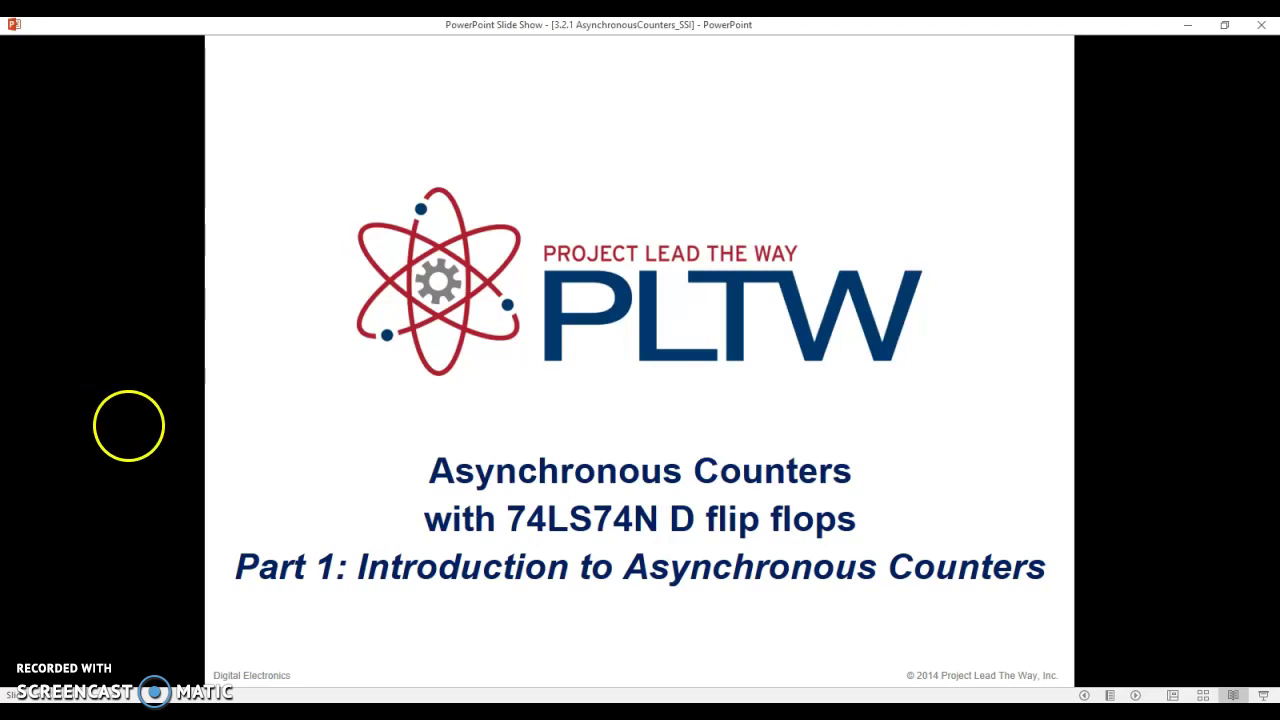
# Step: Bring up the Multisim window with the running divide-by-two flip-flop circuit
pyautogui.moveTo(390, 698)
pyautogui.click(400, 650)
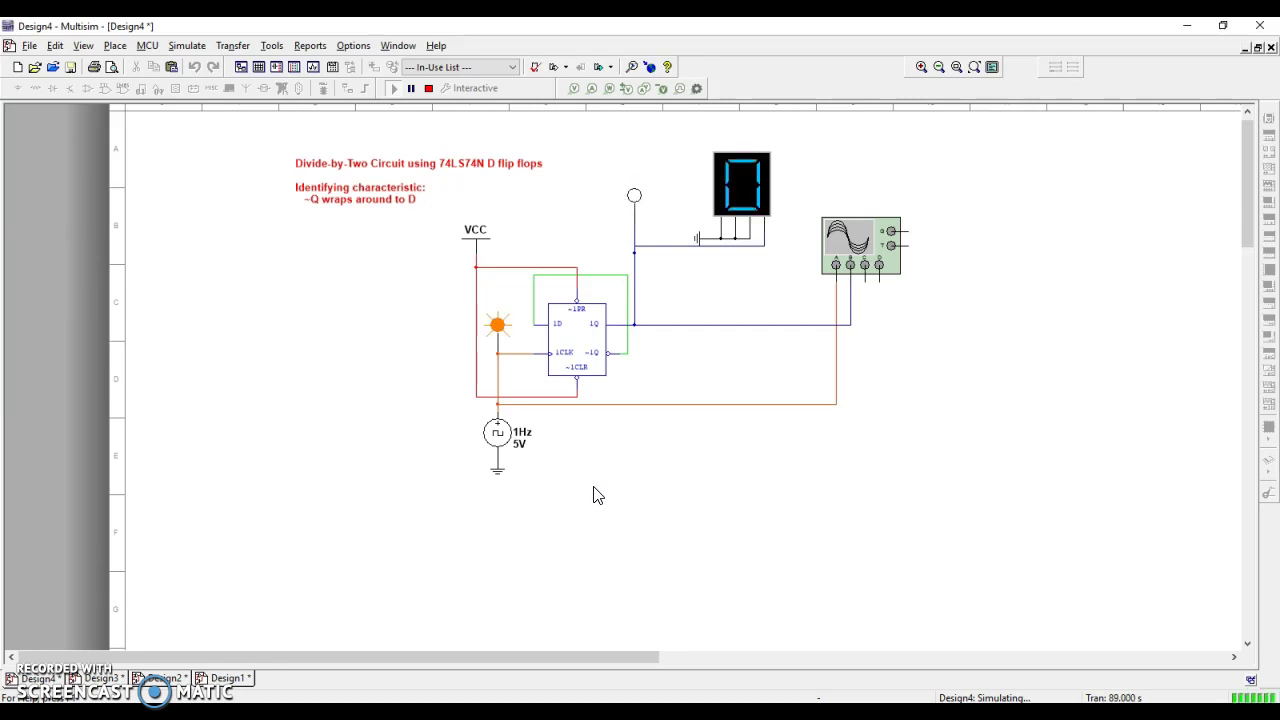
# Step: Open the XSC1 oscilloscope, compare the clock and output waveforms, then stop the simulation
pyautogui.doubleClick(848, 255)
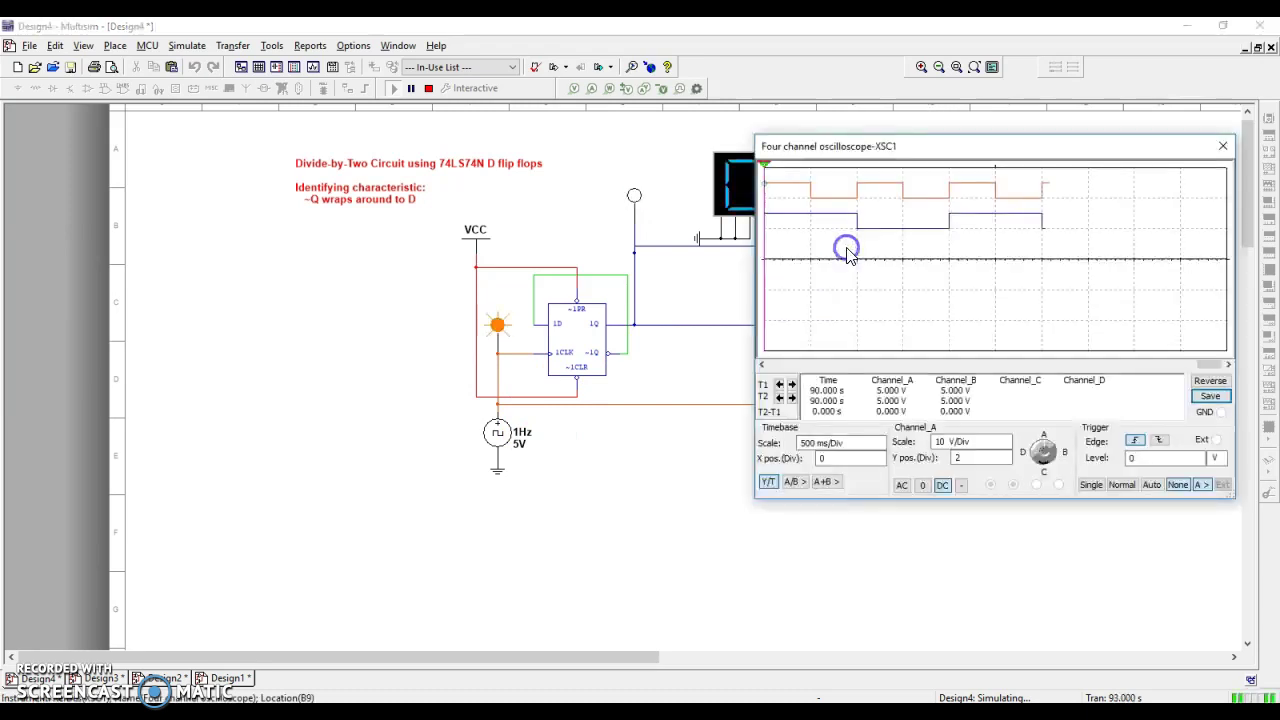
pyautogui.moveTo(909, 152); pyautogui.dragTo(892, 297)
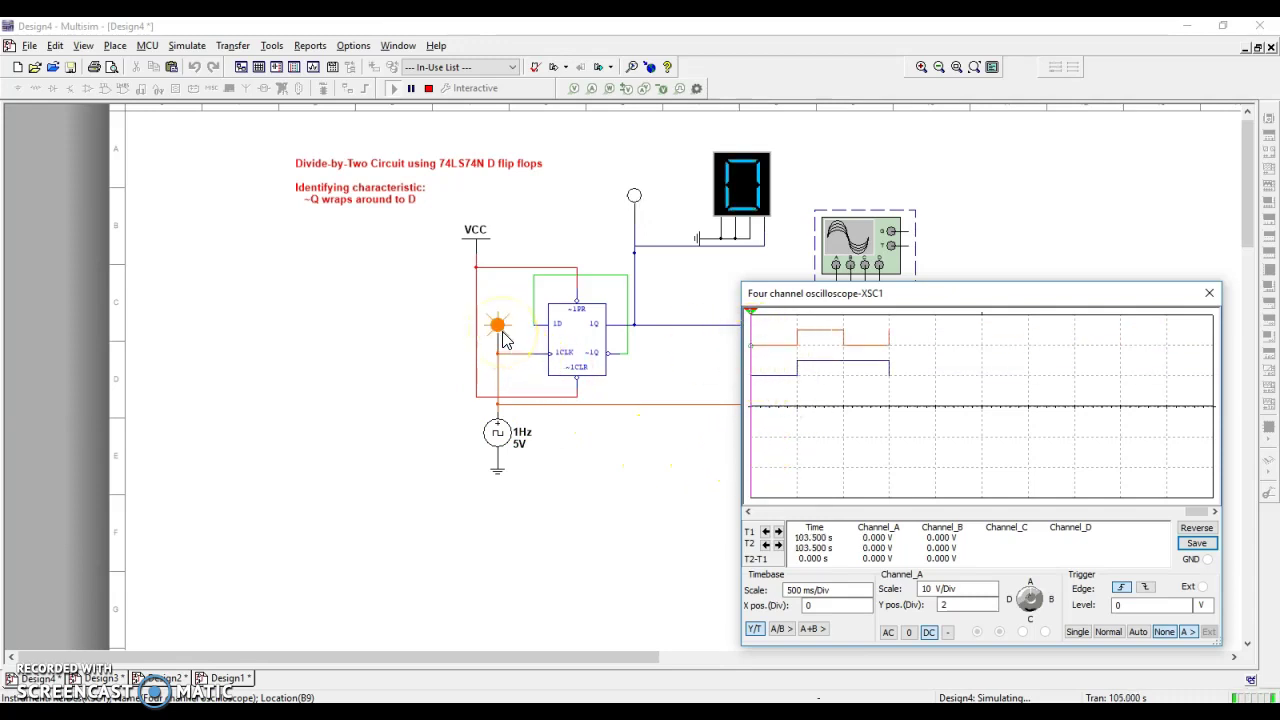
pyautogui.click(640, 200)
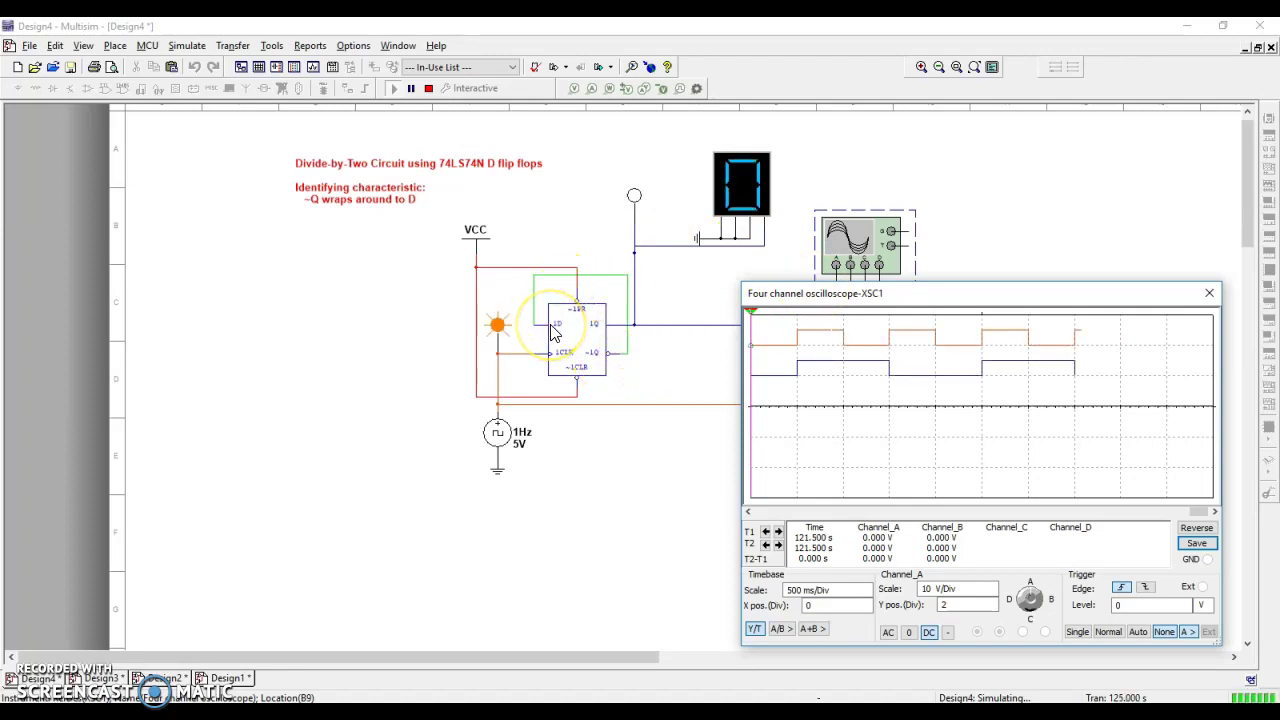
pyautogui.moveTo(891, 292)
pyautogui.mouseDown()
pyautogui.moveTo(860, 306)
pyautogui.moveTo(894, 314)
pyautogui.mouseUp()
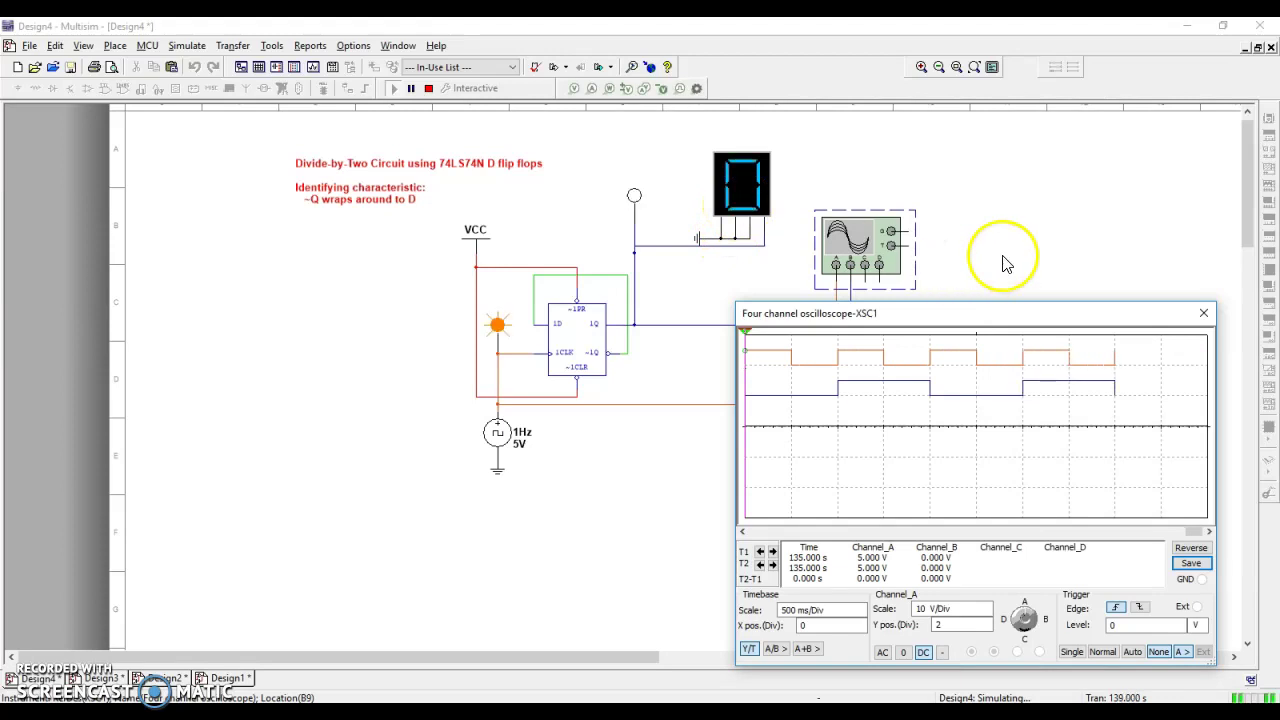
pyautogui.click(428, 88)
# Step: Switch to the Design3 two-stage counter, inspect both flip-flops, and start its simulation
pyautogui.click(388, 264)
pyautogui.click(104, 679)
pyautogui.moveTo(280, 514); pyautogui.dragTo(599, 478)
pyautogui.scroll(3, 640, 514)
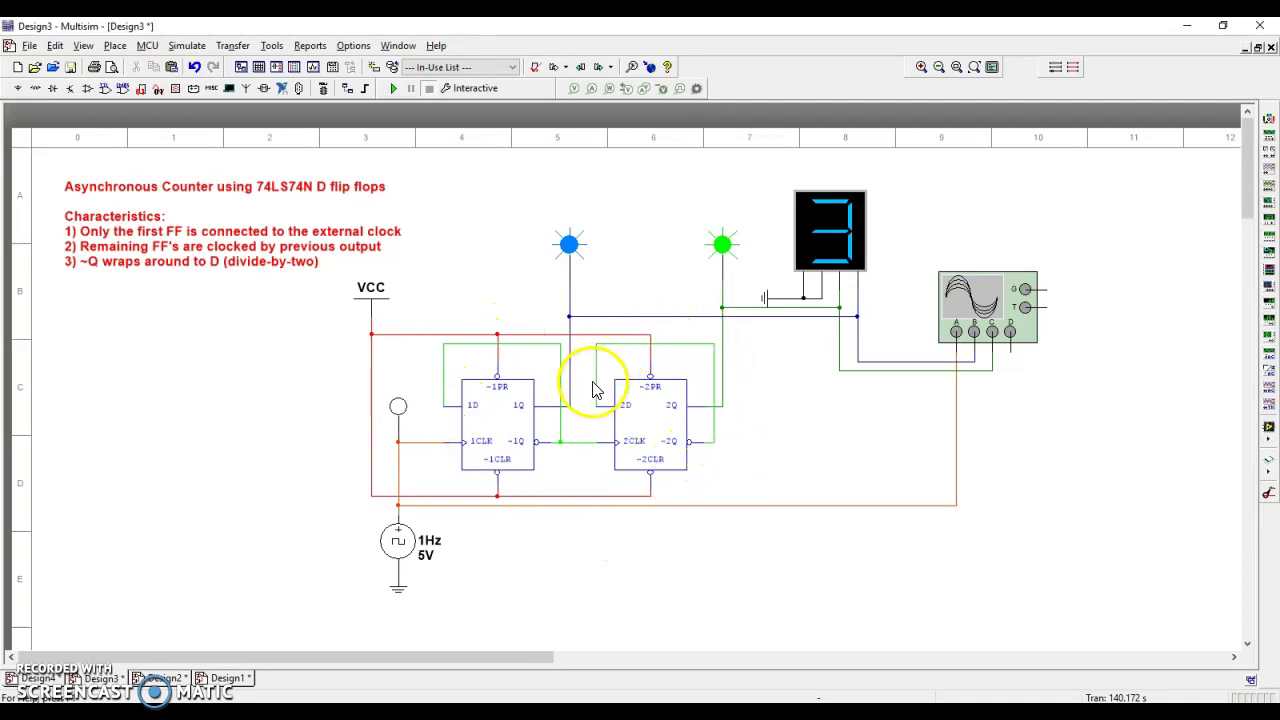
pyautogui.click(502, 441)
pyautogui.click(645, 430)
pyautogui.click(575, 567)
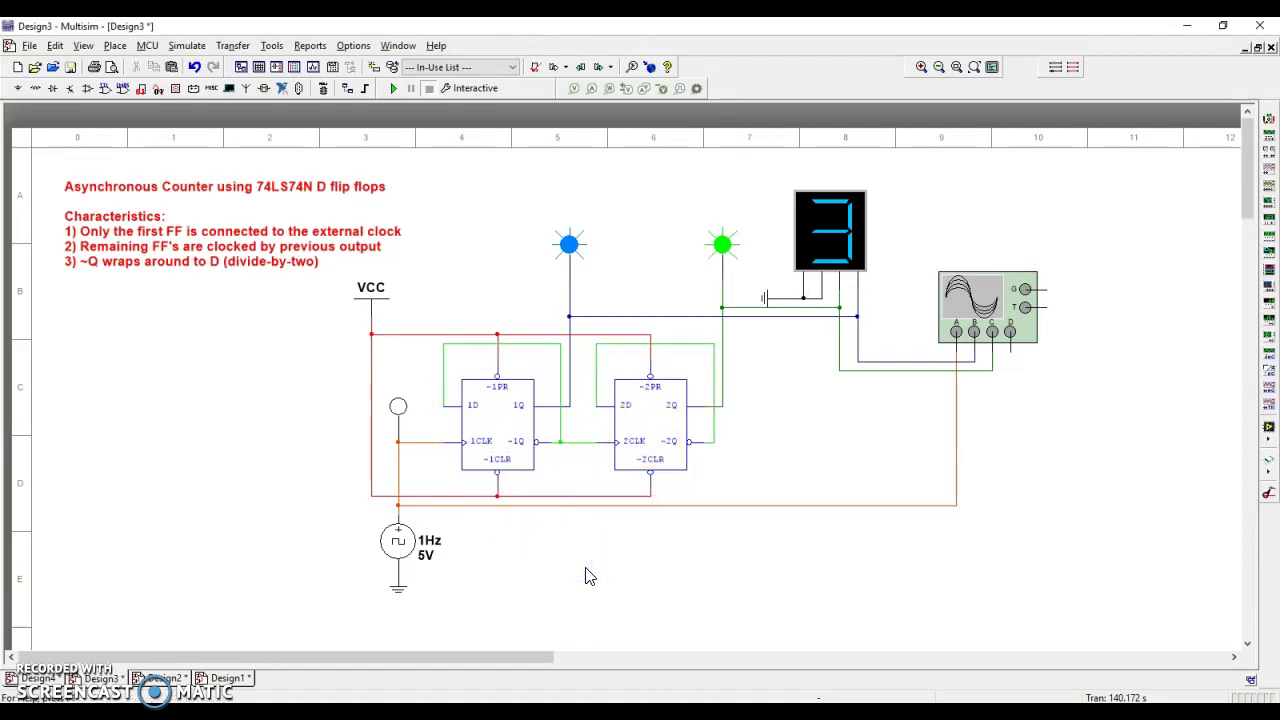
pyautogui.click(392, 88)
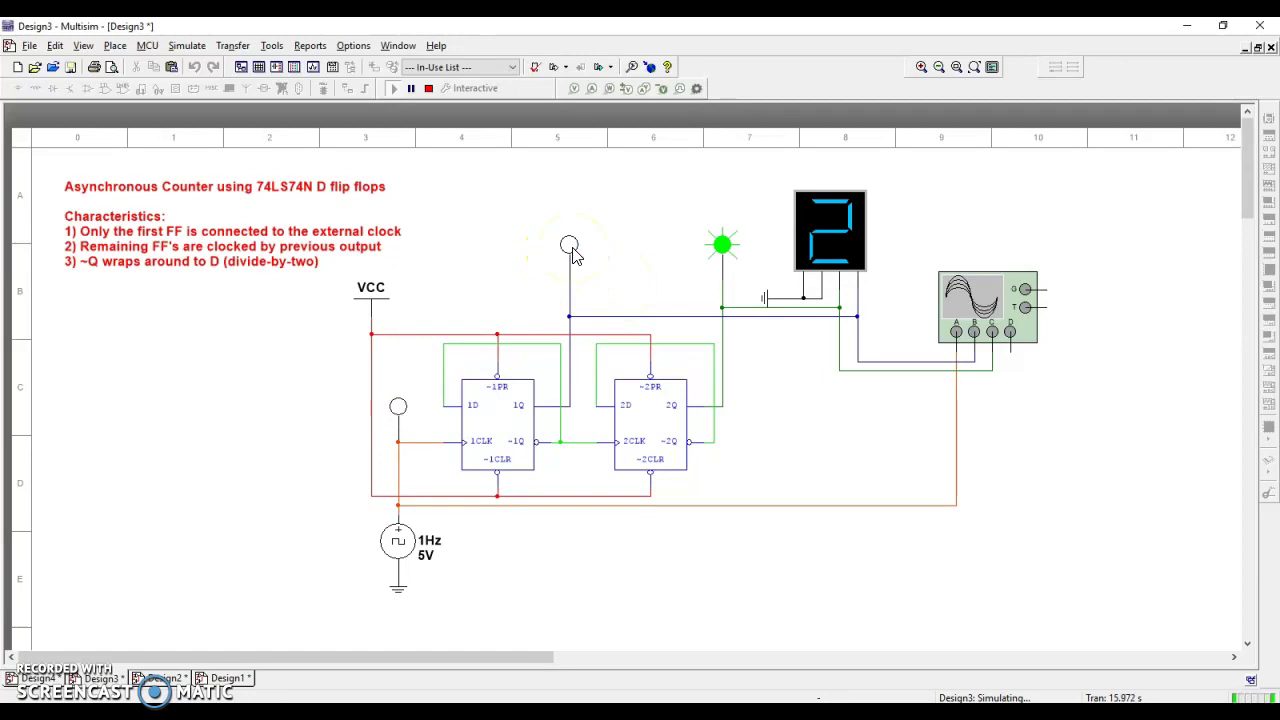
# Step: Pause and resume the two-stage counter so the hex display steps through its counts
pyautogui.click(723, 250)
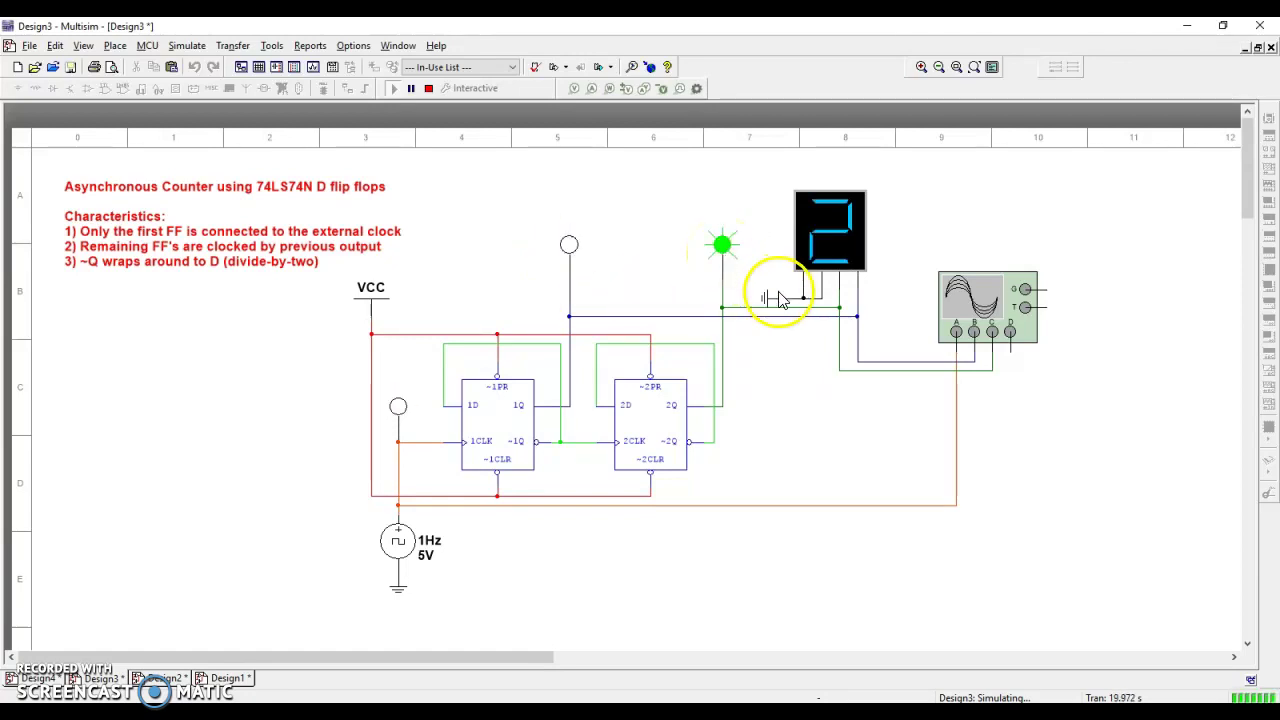
pyautogui.click(674, 292)
pyautogui.click(632, 283)
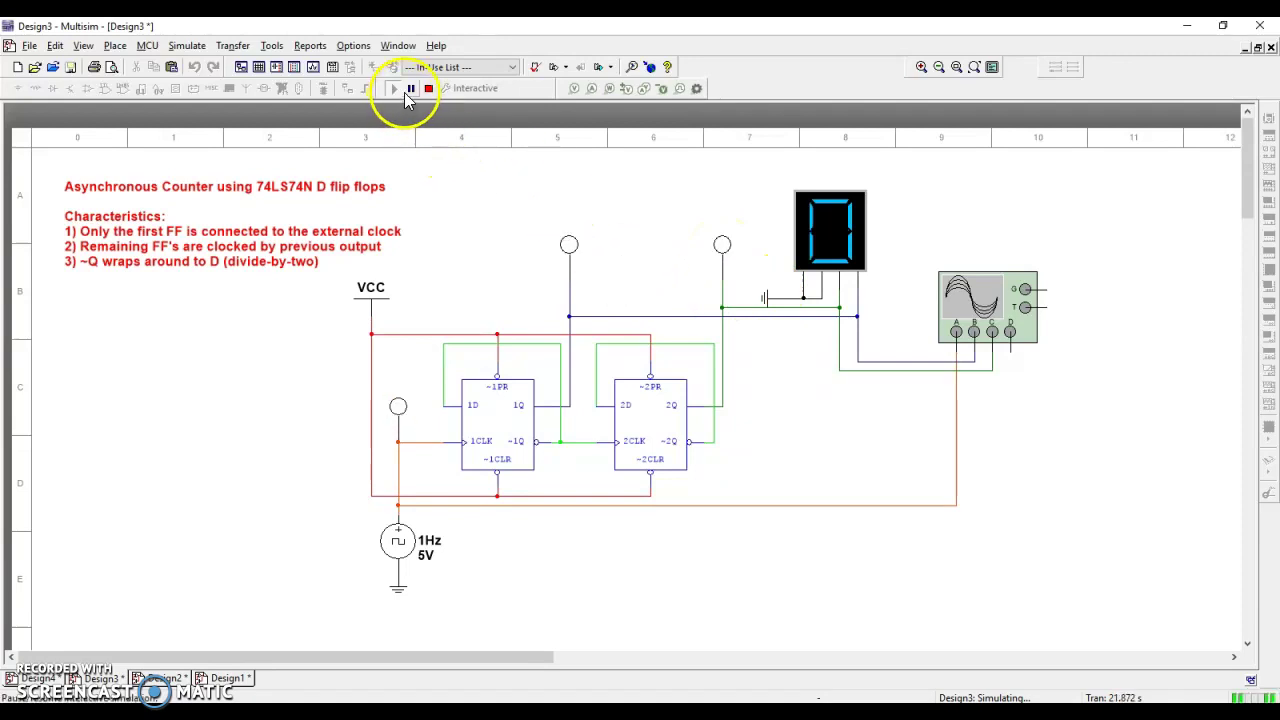
pyautogui.click(410, 89)
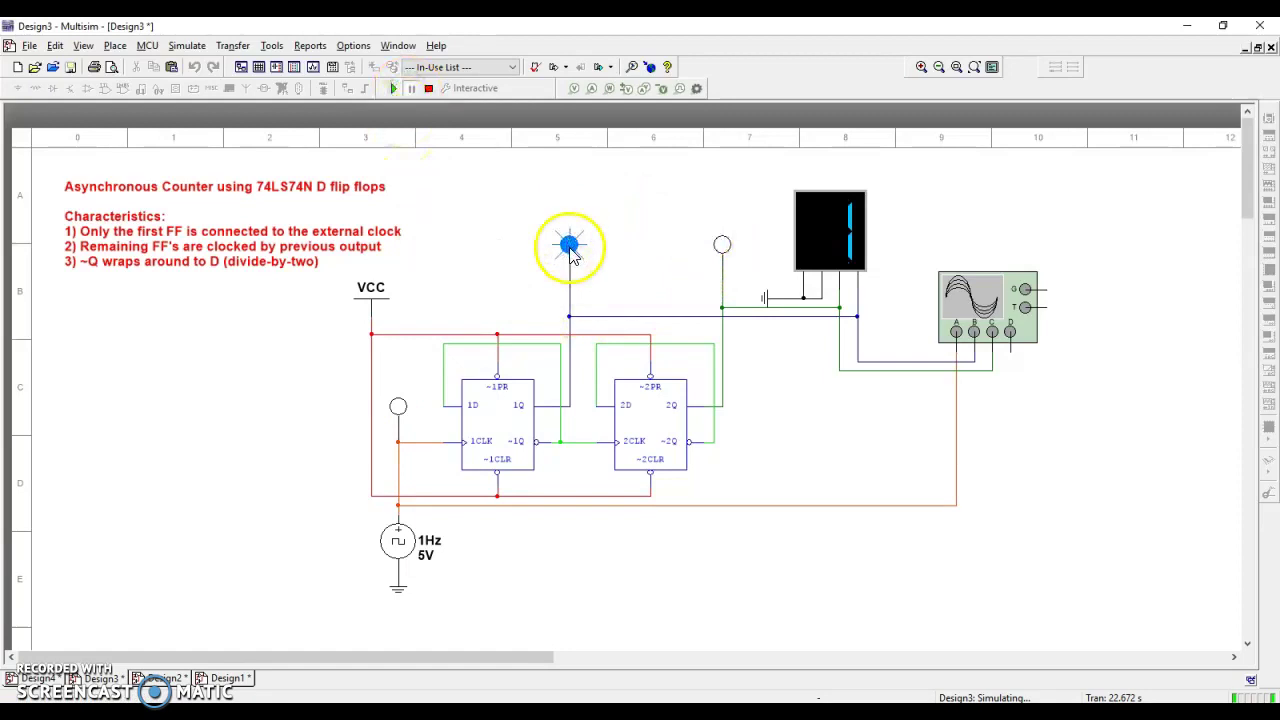
pyautogui.click(414, 89)
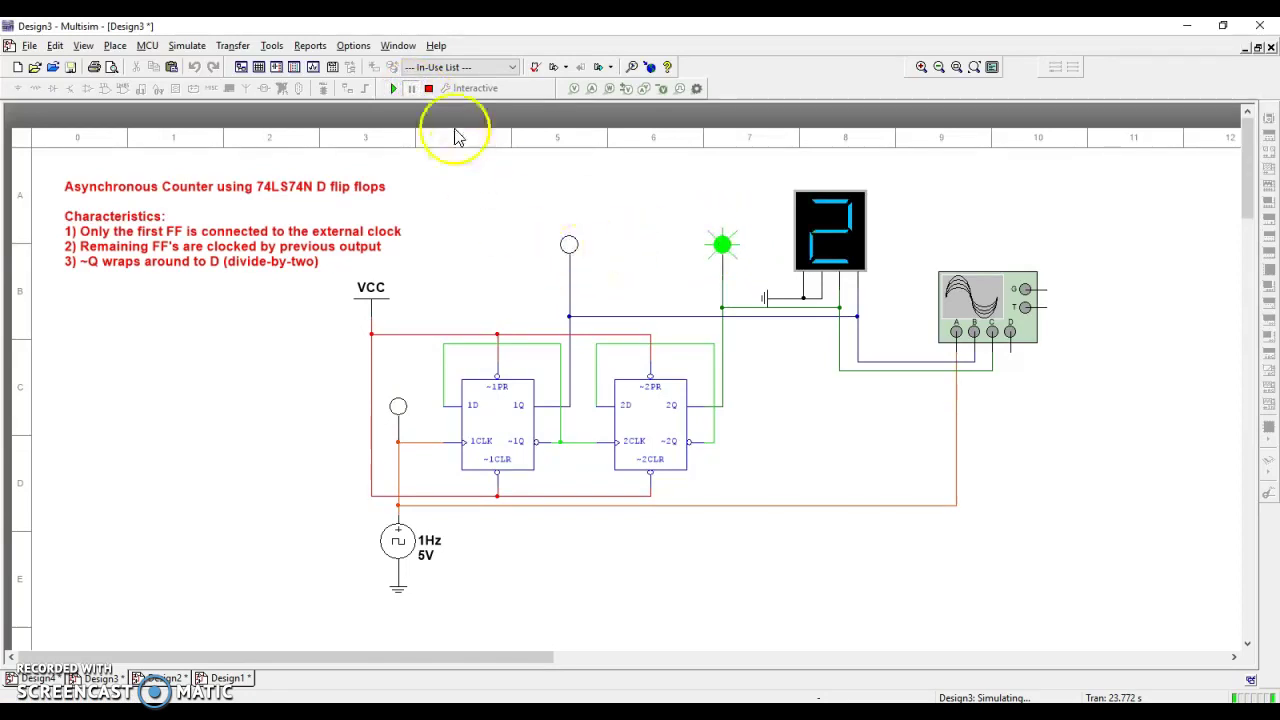
pyautogui.click(410, 89)
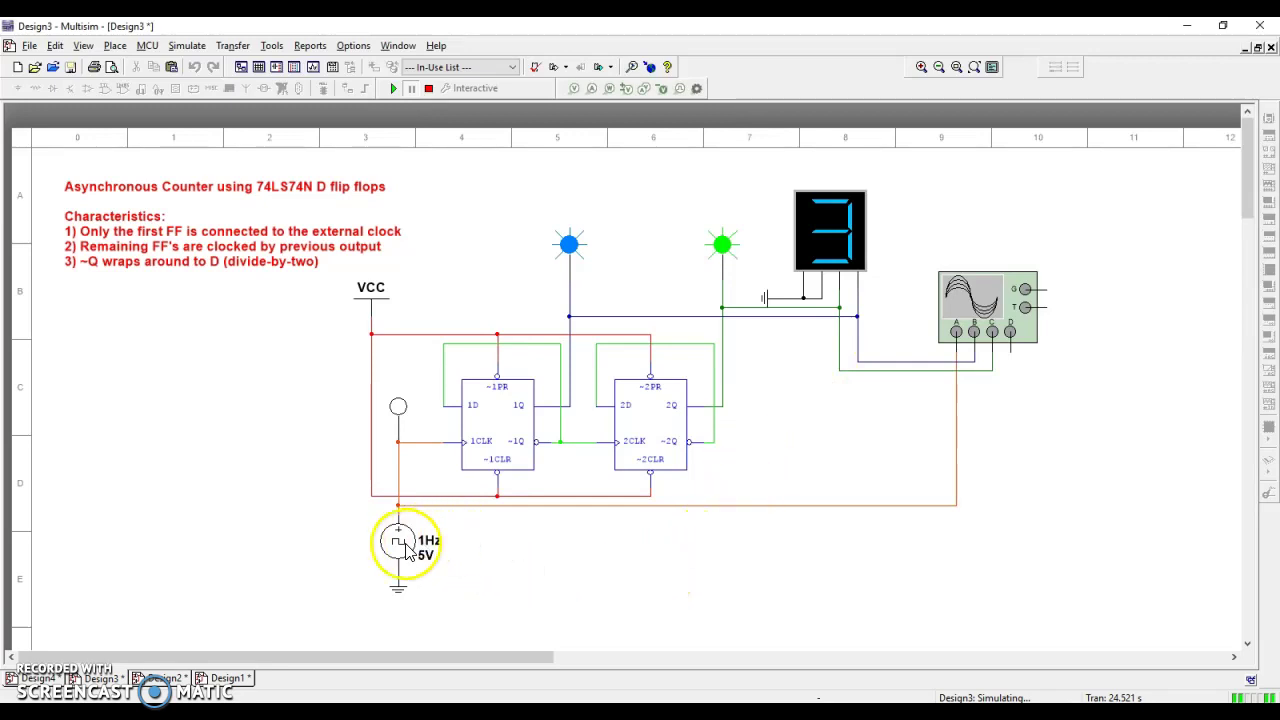
# Step: Resume the simulation and highlight the red ~CLR wiring from VCC to both flip-flops
pyautogui.click(393, 88)
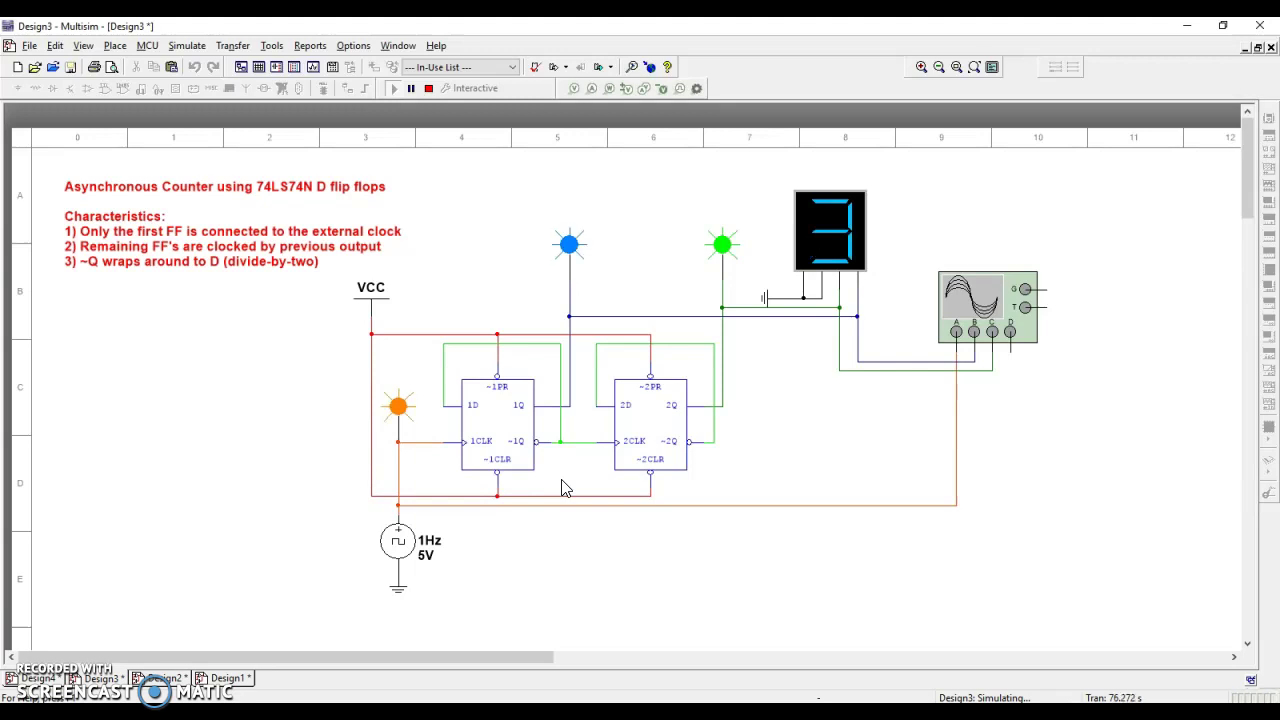
pyautogui.click(543, 504)
pyautogui.click(543, 500)
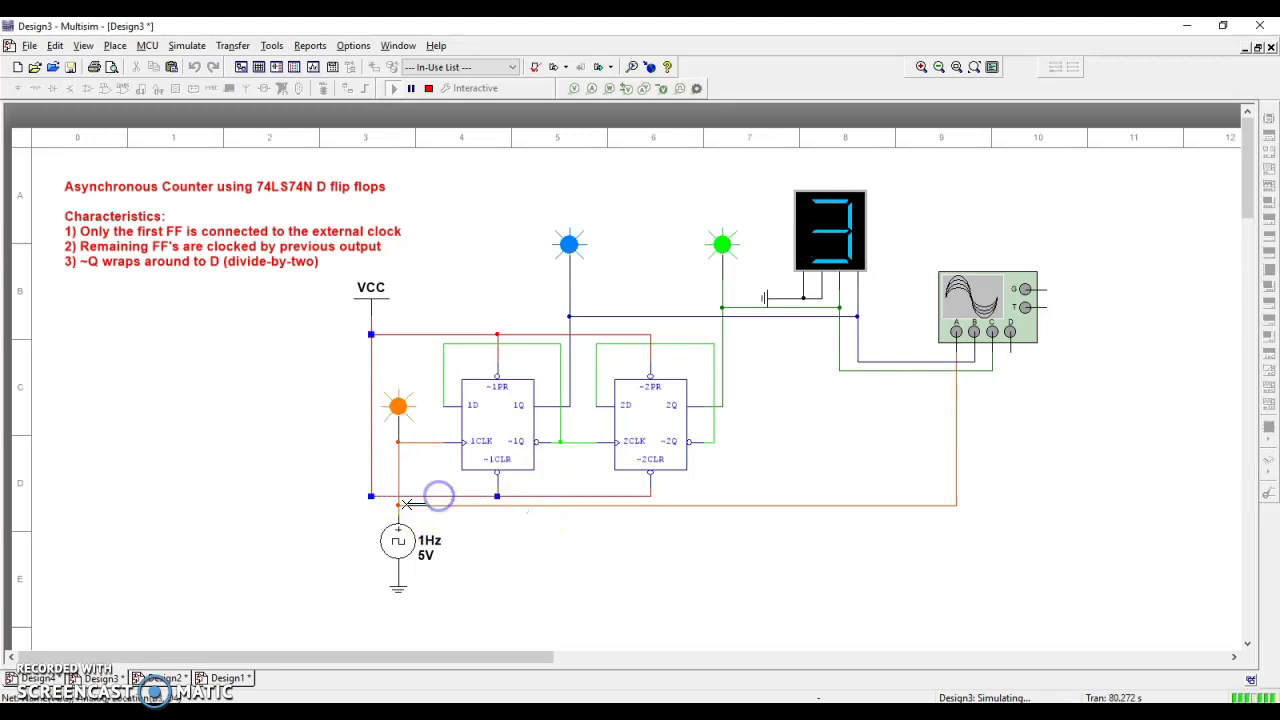
pyautogui.click(368, 336)
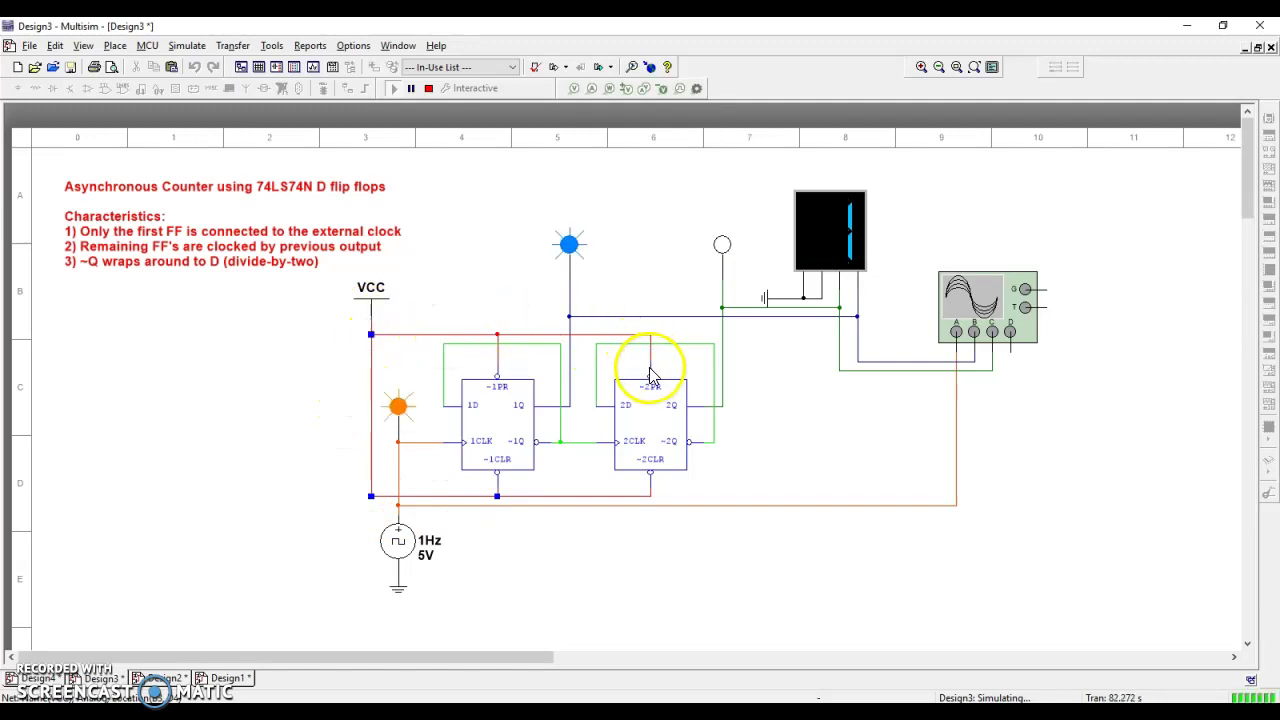
pyautogui.click(676, 543)
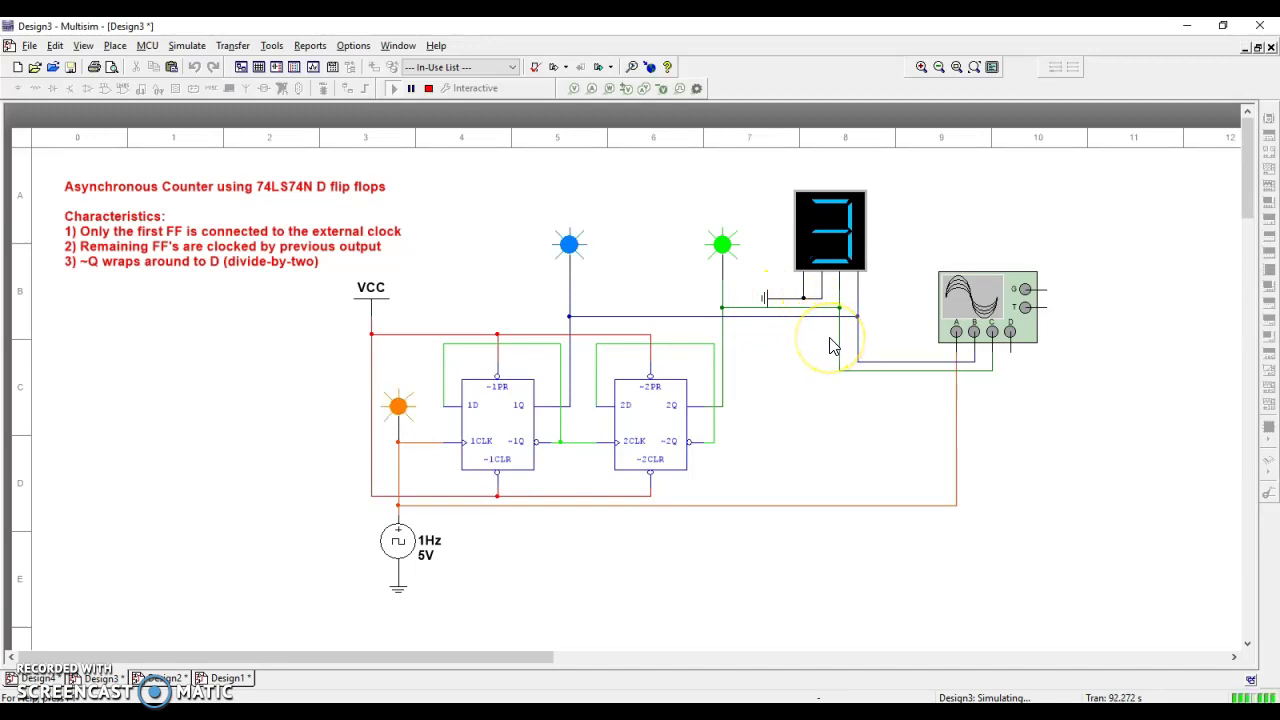
# Step: Open the XSC1 four-channel oscilloscope and move it fully into view beside the counter
pyautogui.doubleClick(965, 317)
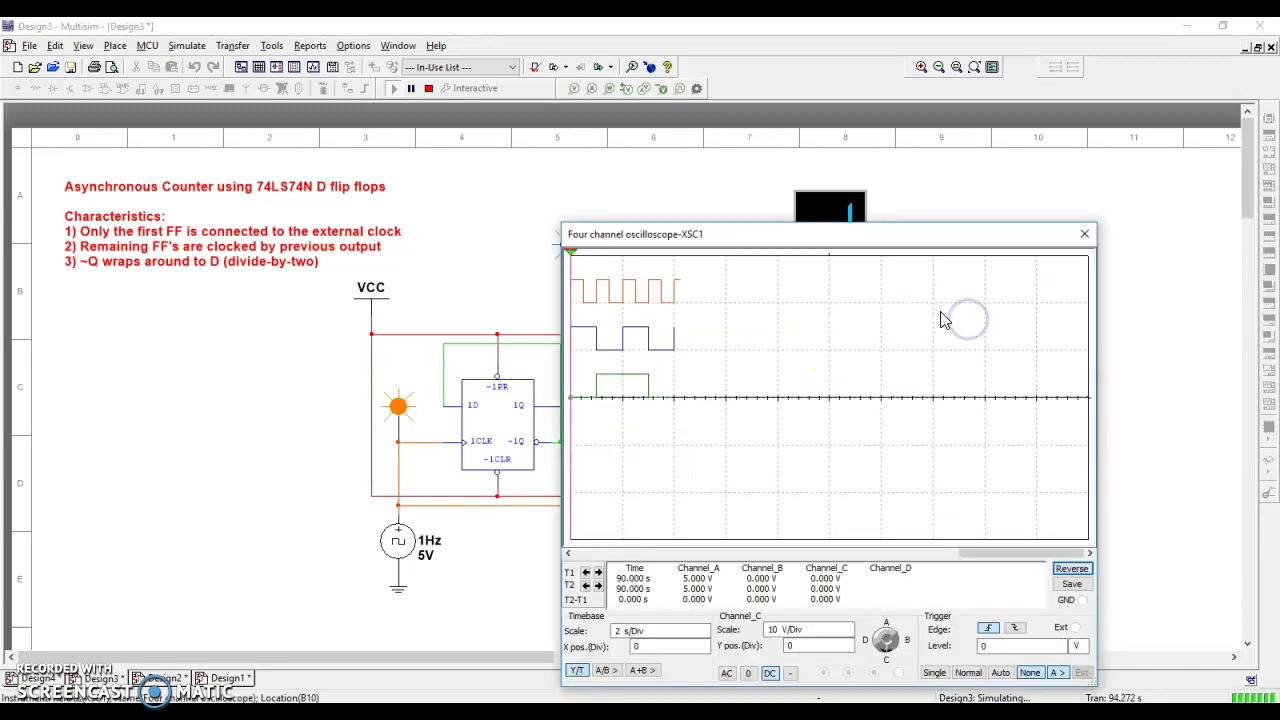
pyautogui.moveTo(888, 241); pyautogui.dragTo(1130, 326)
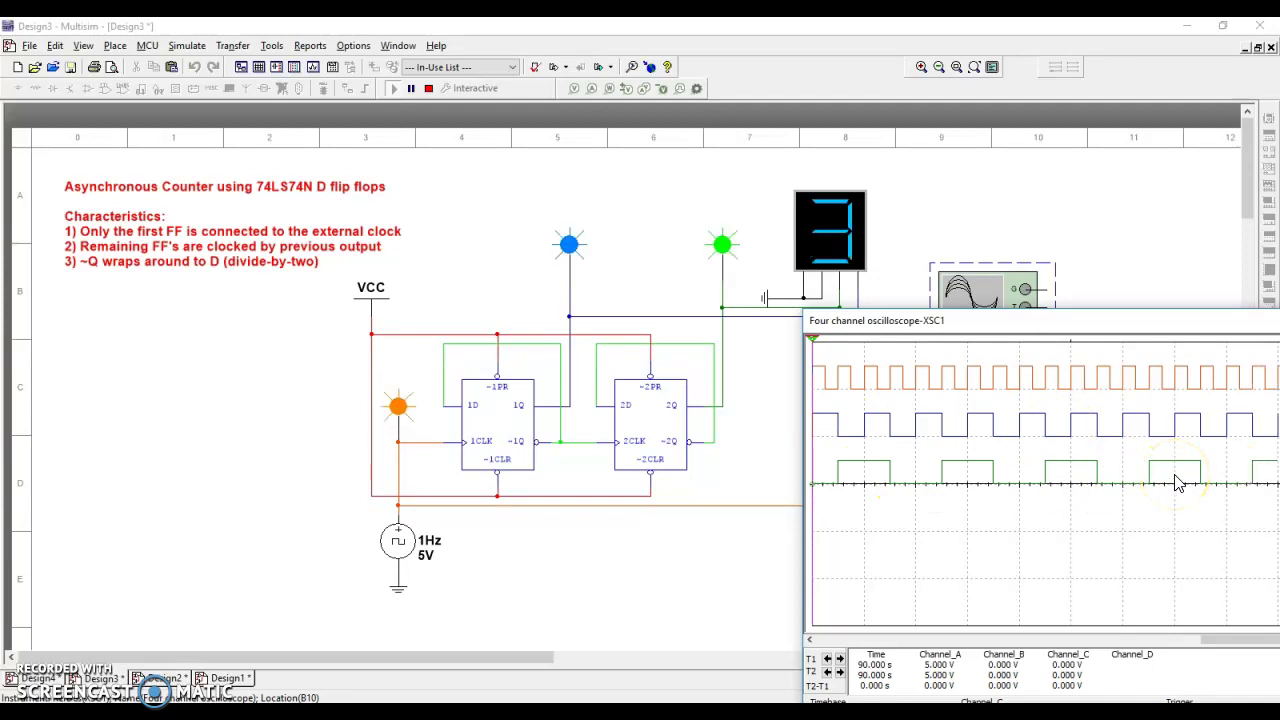
pyautogui.moveTo(1177, 483); pyautogui.dragTo(997, 218)
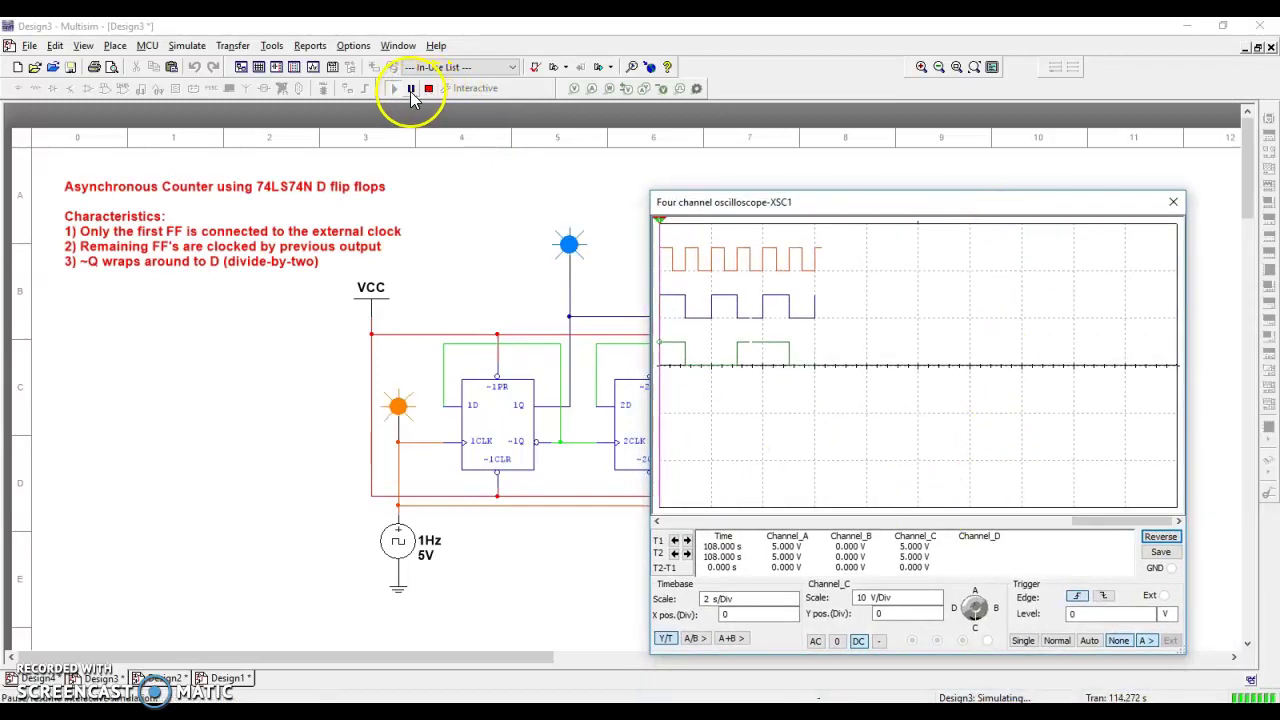
# Step: Pause the simulation and enlarge the oscilloscope to show the clock and both output traces
pyautogui.click(411, 92)
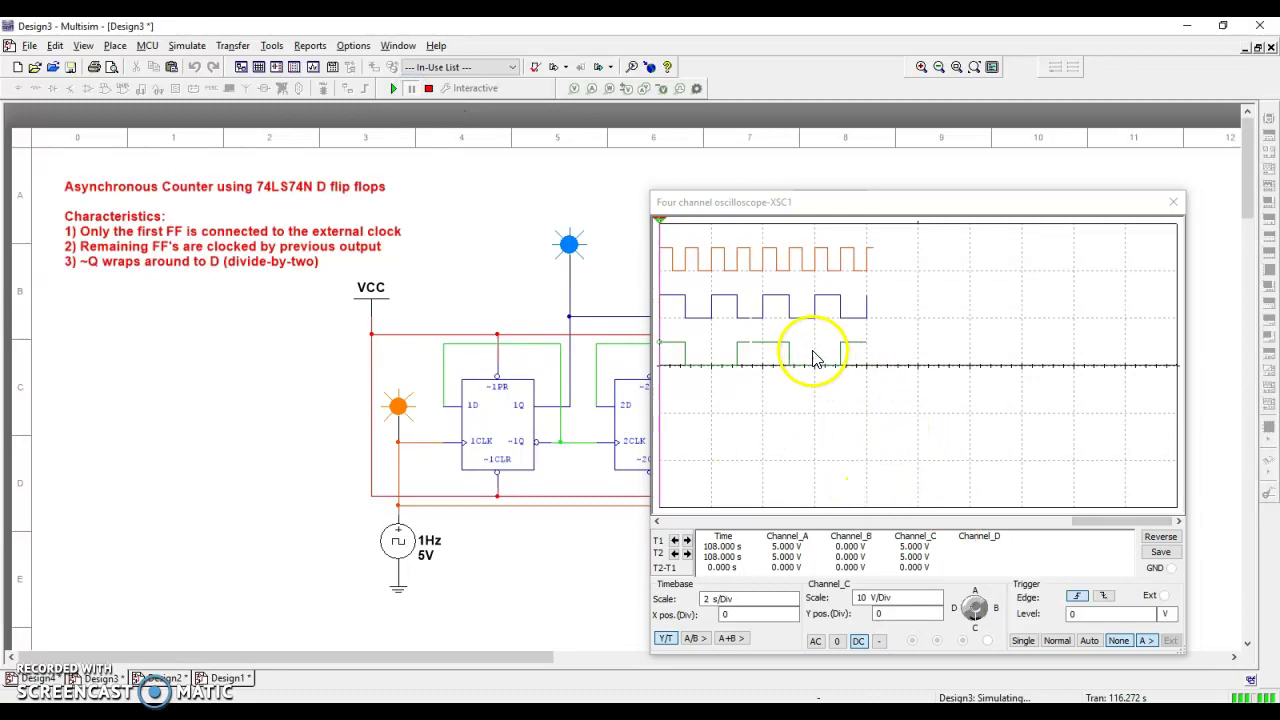
pyautogui.moveTo(648, 192); pyautogui.dragTo(135, 68)
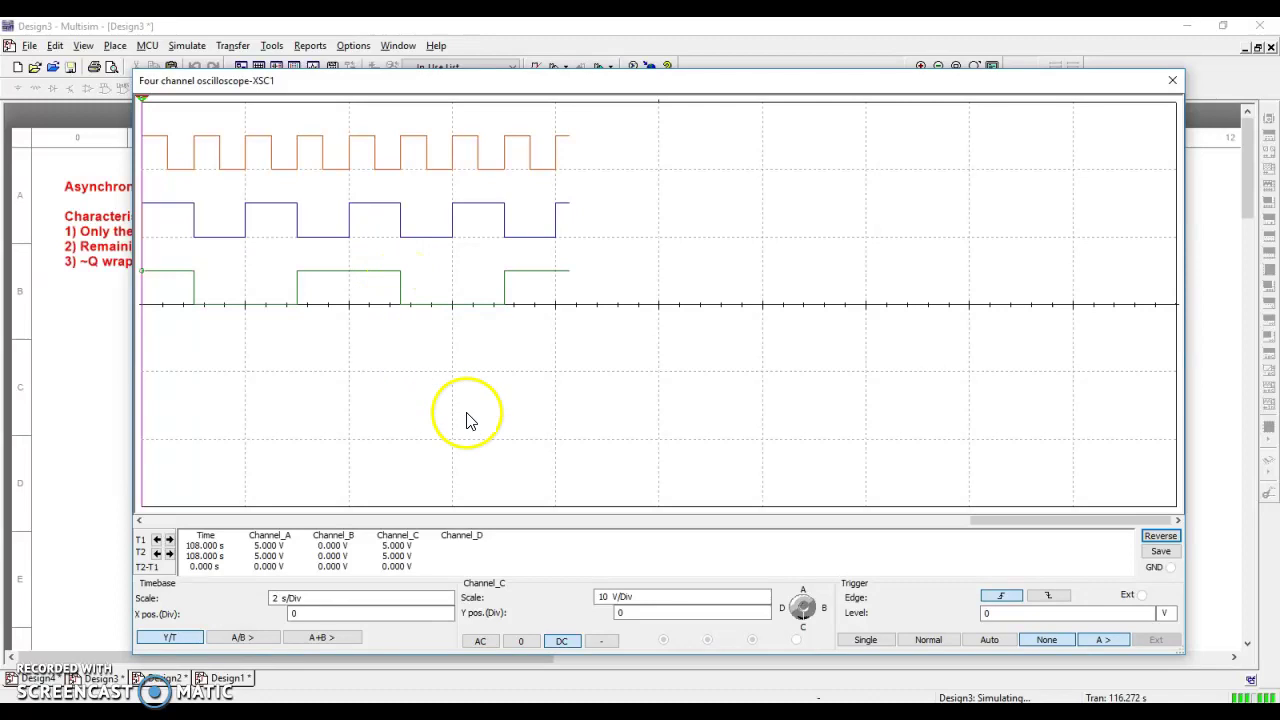
pyautogui.moveTo(977, 521); pyautogui.dragTo(873, 523)
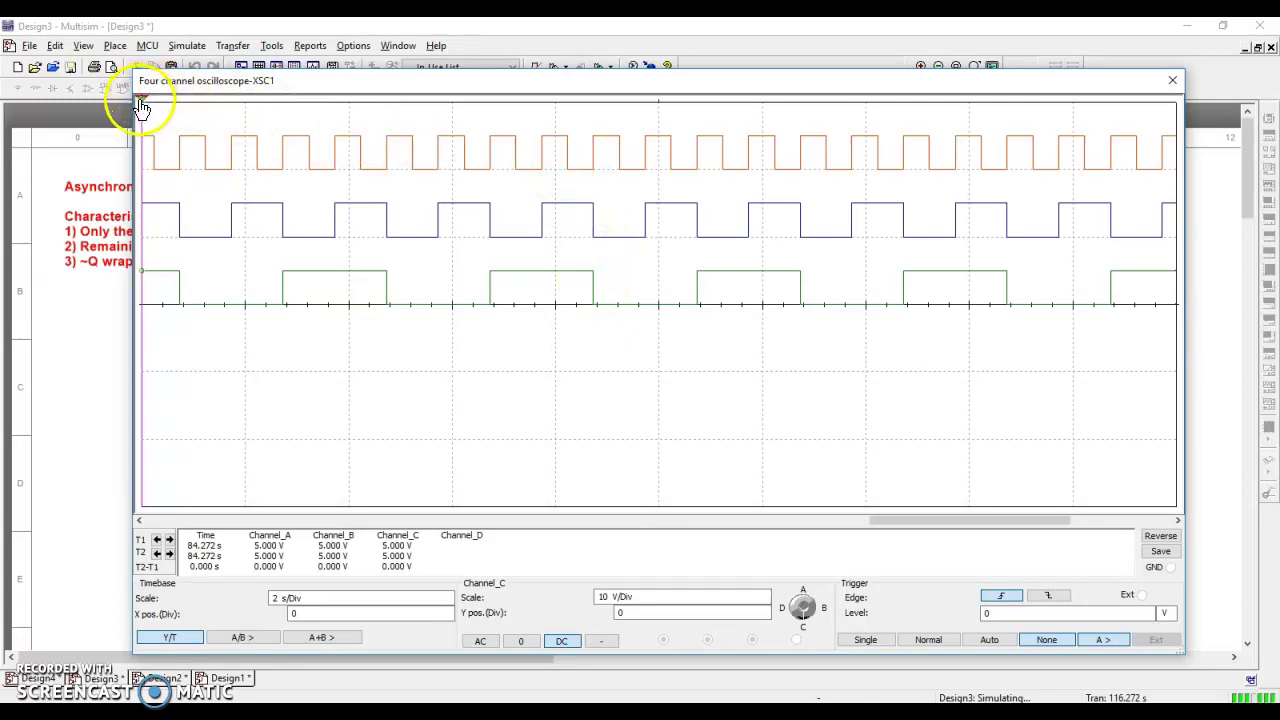
# Step: Drag a time cursor onto a waveform edge to read its timing, then close the oscilloscope
pyautogui.moveTo(145, 104); pyautogui.dragTo(594, 93)
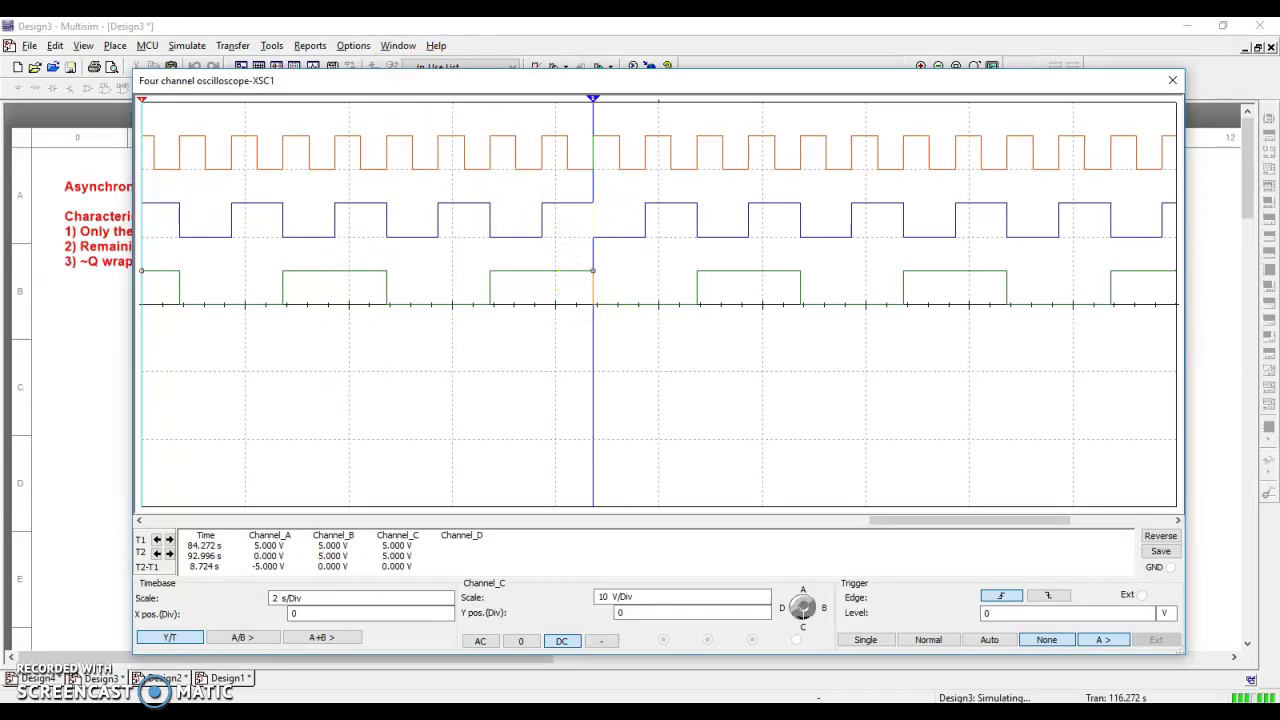
pyautogui.click(1172, 80)
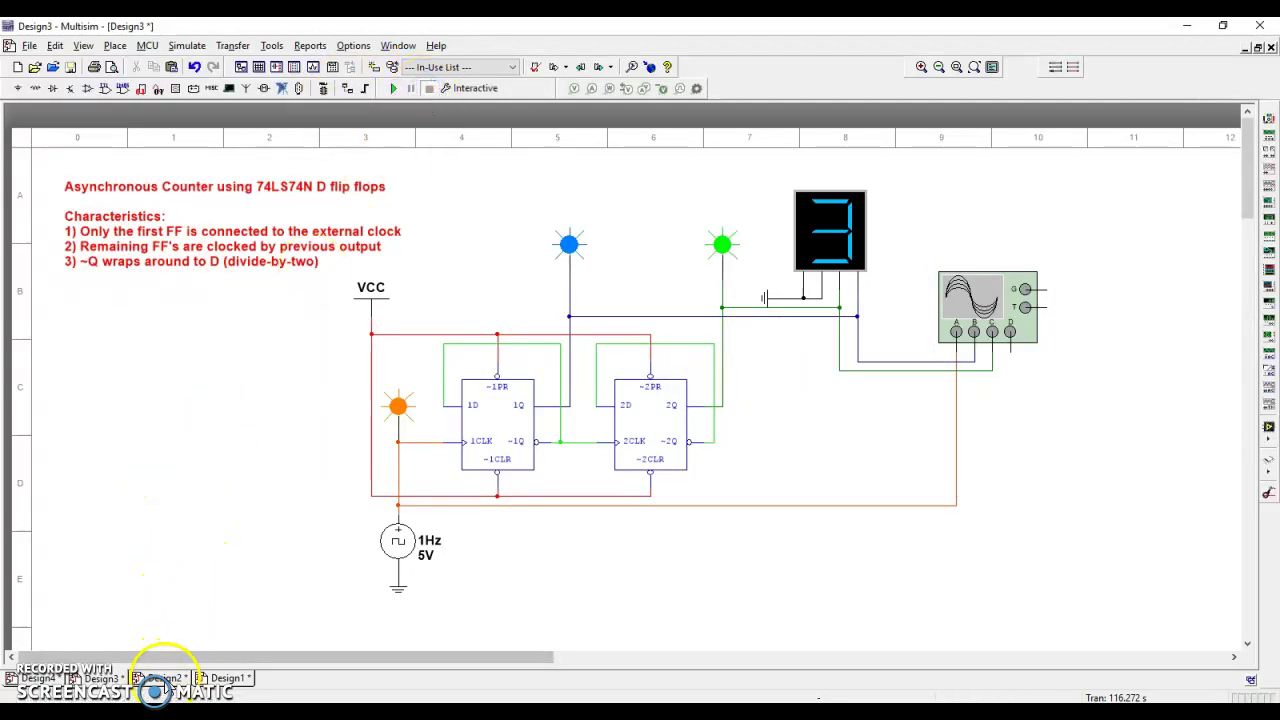
# Step: Run the three-stage Design2 counter until its display reads 4, then stop it
pyautogui.click(163, 678)
pyautogui.click(393, 88)
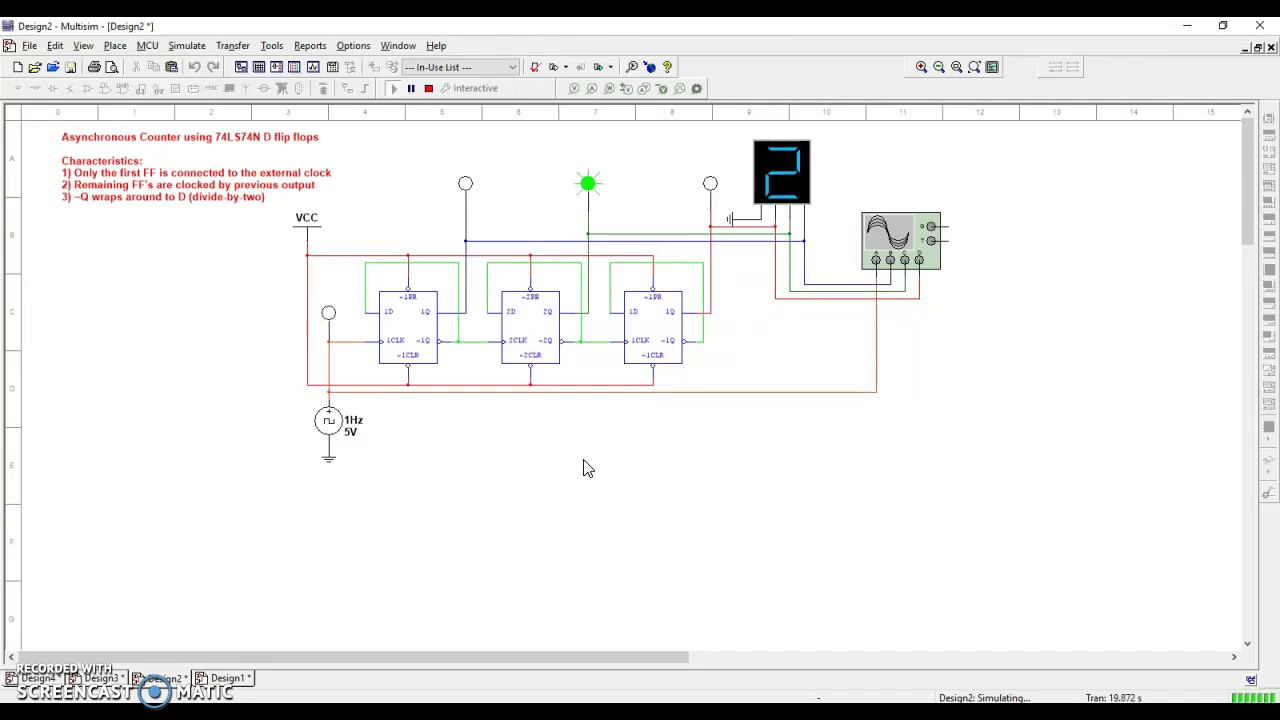
pyautogui.click(430, 88)
# Step: Run the four-stage Design1 counter, close the Spreadsheet View panel, and zoom around the flip-flops
pyautogui.click(228, 678)
pyautogui.click(441, 594)
pyautogui.click(393, 88)
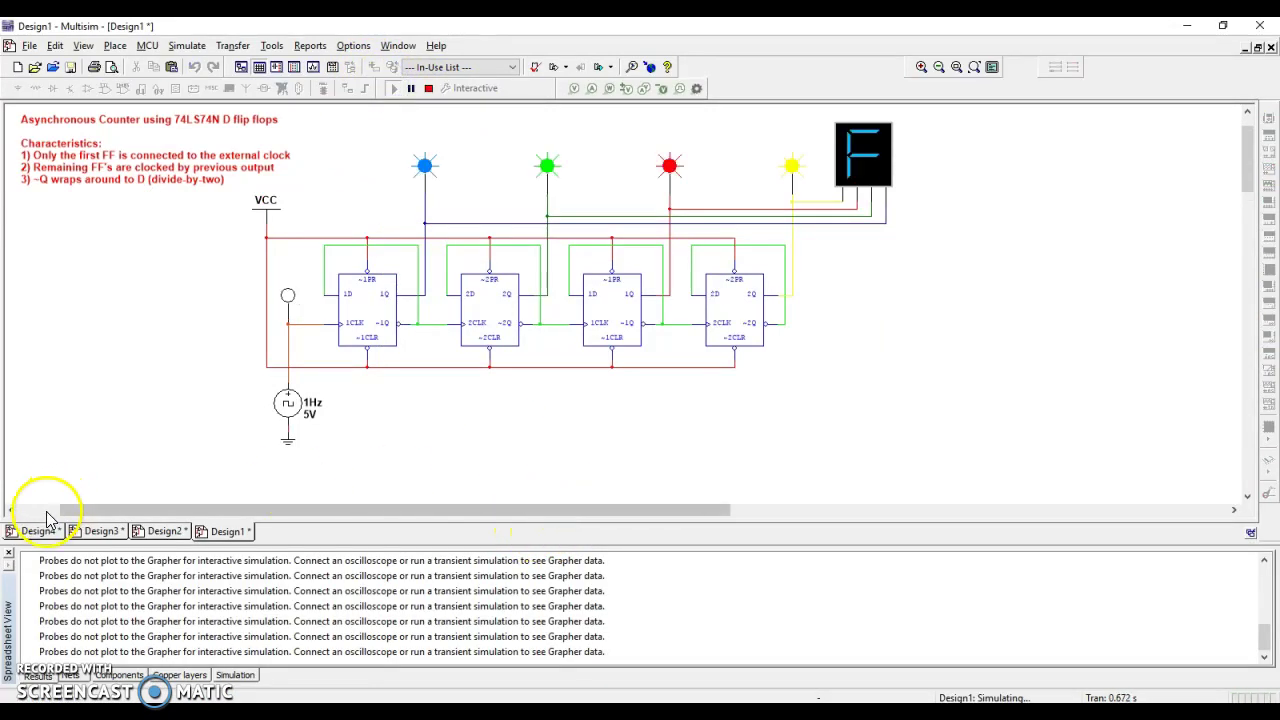
pyautogui.click(8, 551)
pyautogui.click(424, 460)
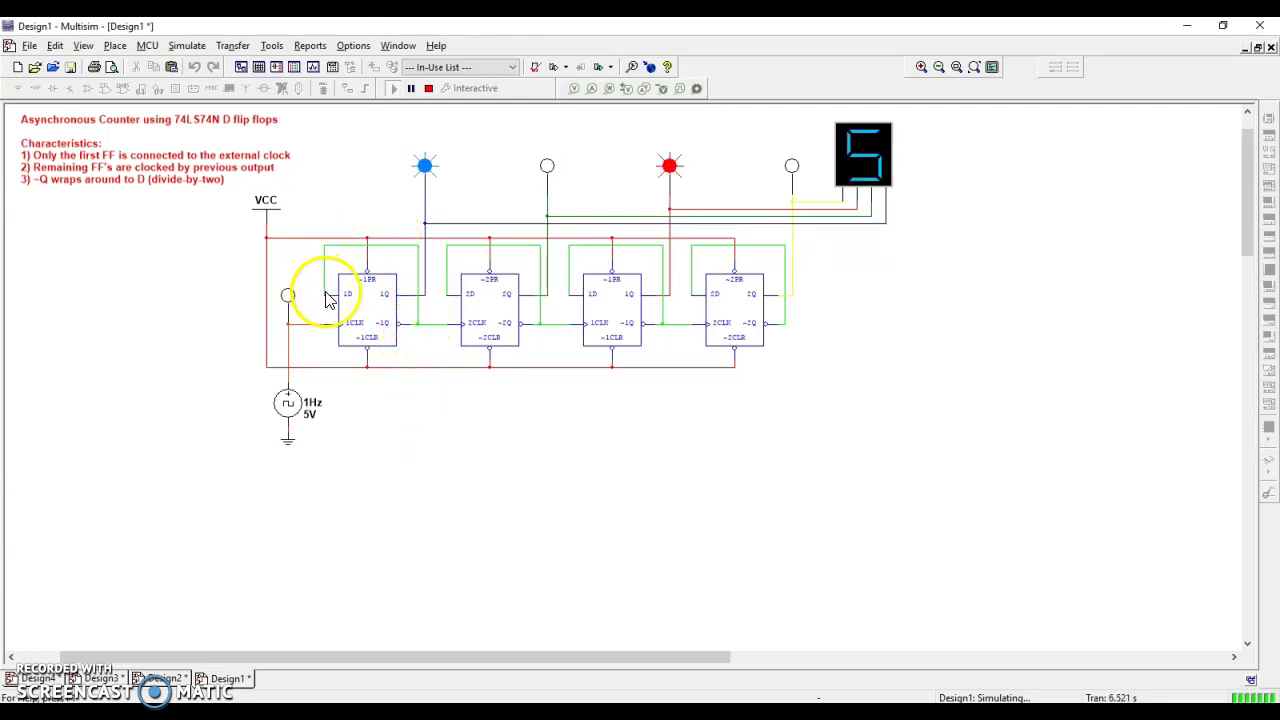
pyautogui.scroll(3, 437, 325)
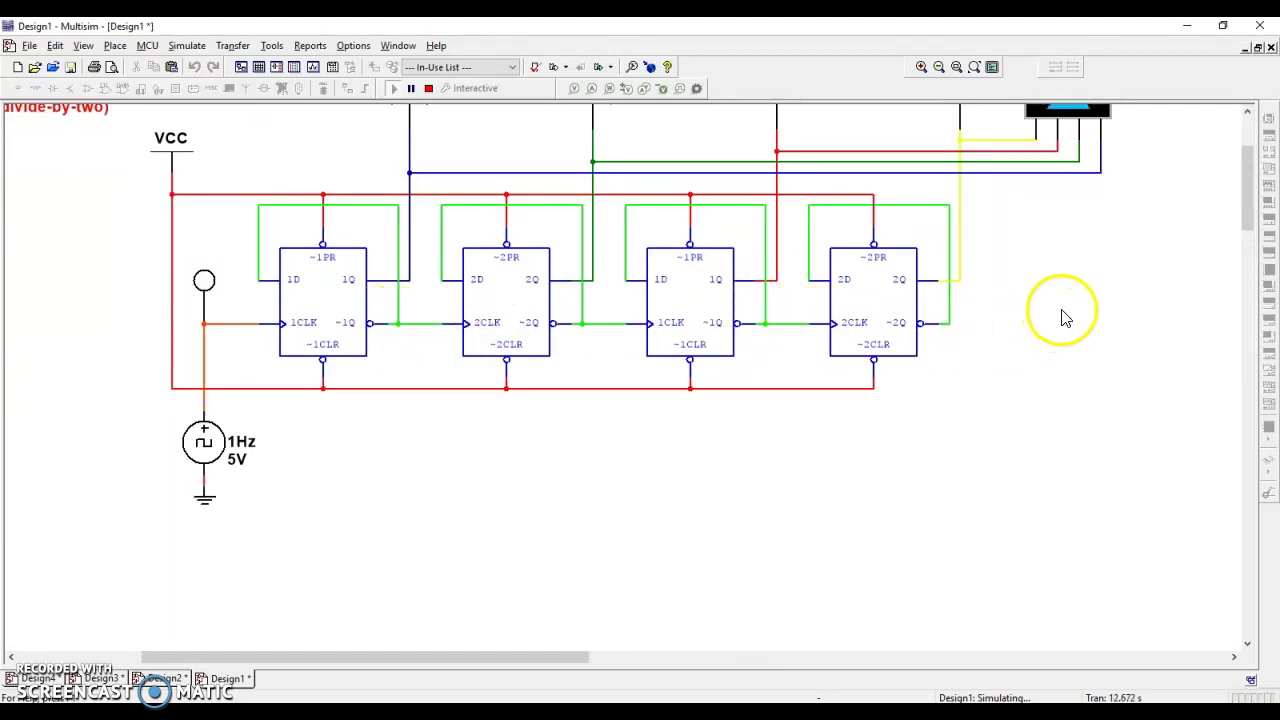
pyautogui.scroll(-4, 1063, 314)
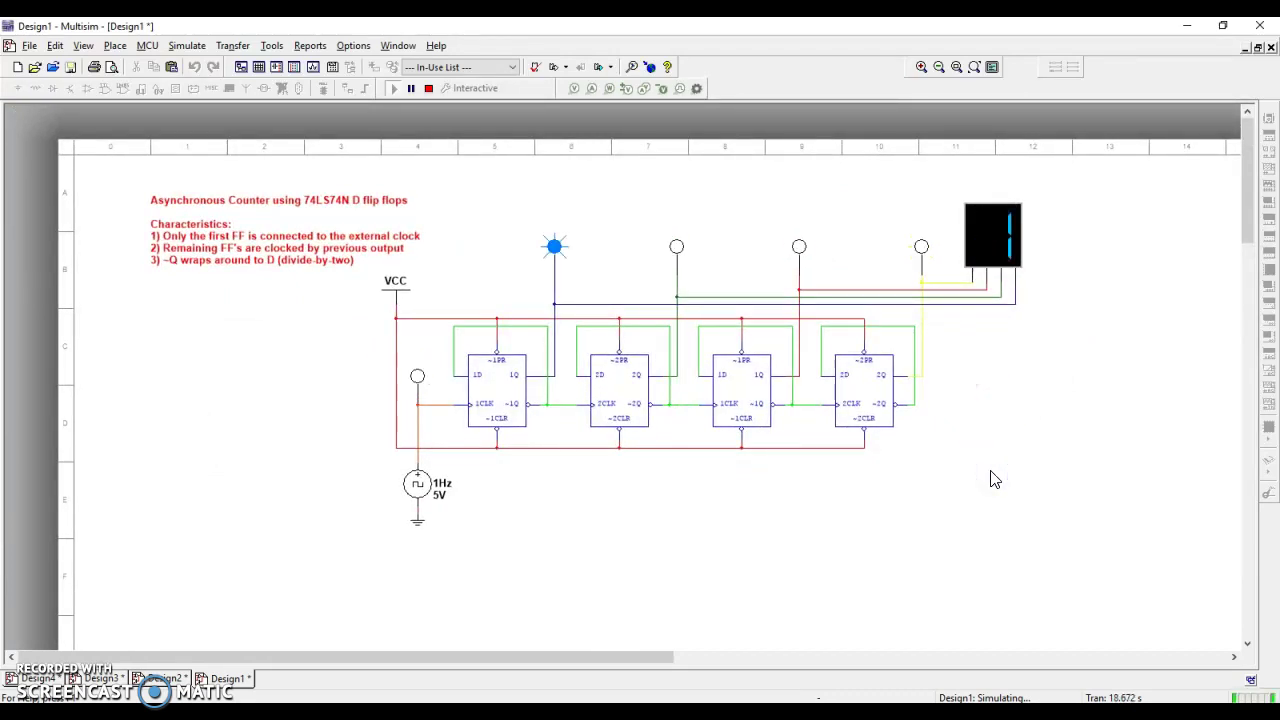
# Step: Select the four 74LS74N flip-flop stages one by one, then the 1Hz clock source
pyautogui.click(481, 405)
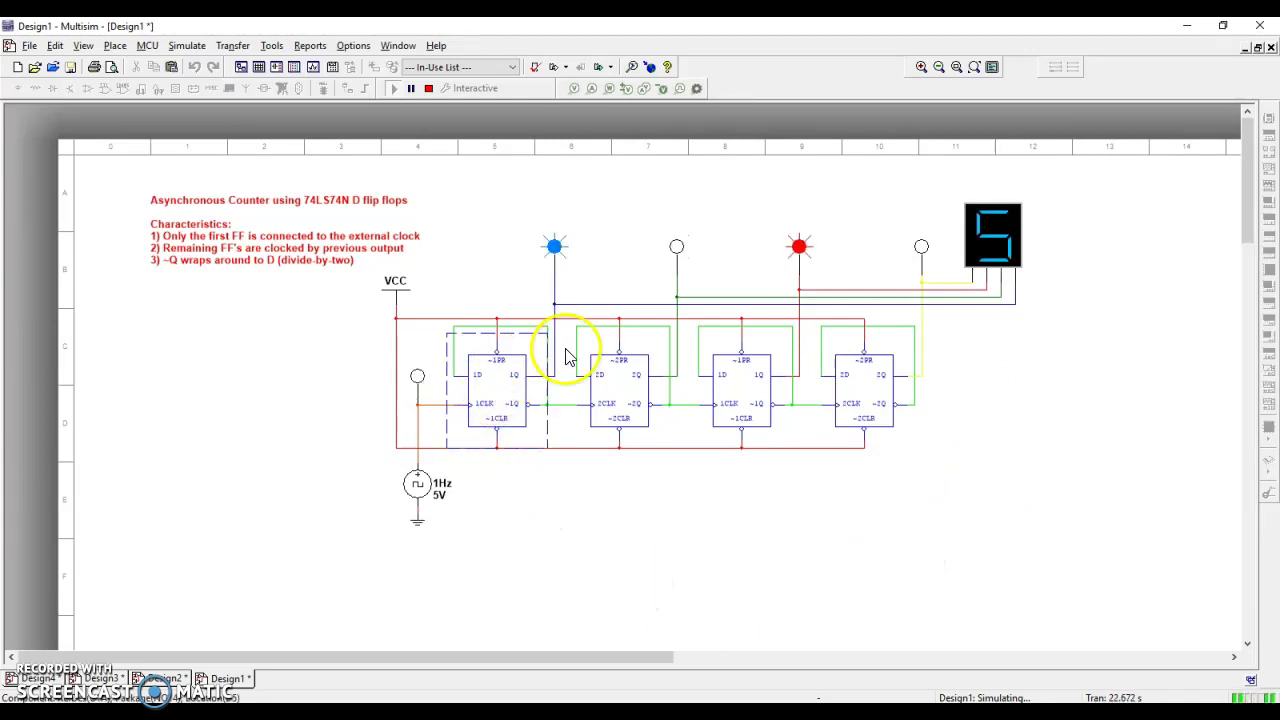
pyautogui.click(628, 368)
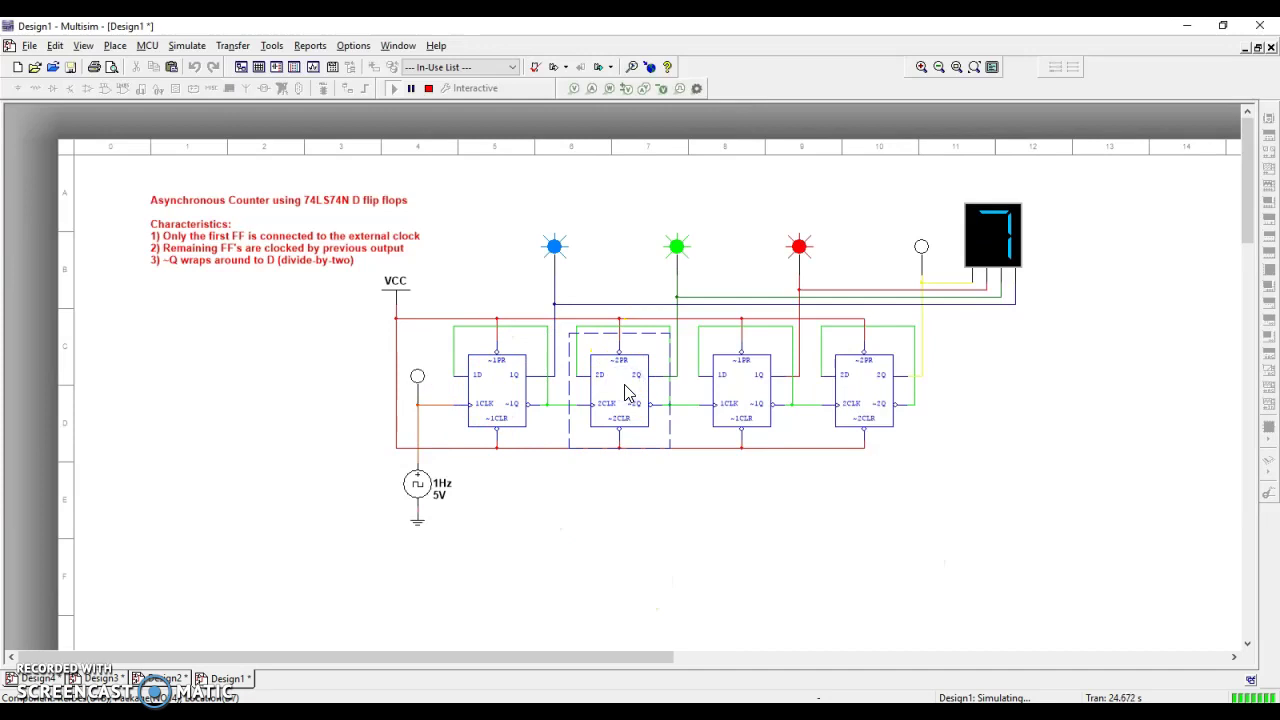
pyautogui.click(750, 378)
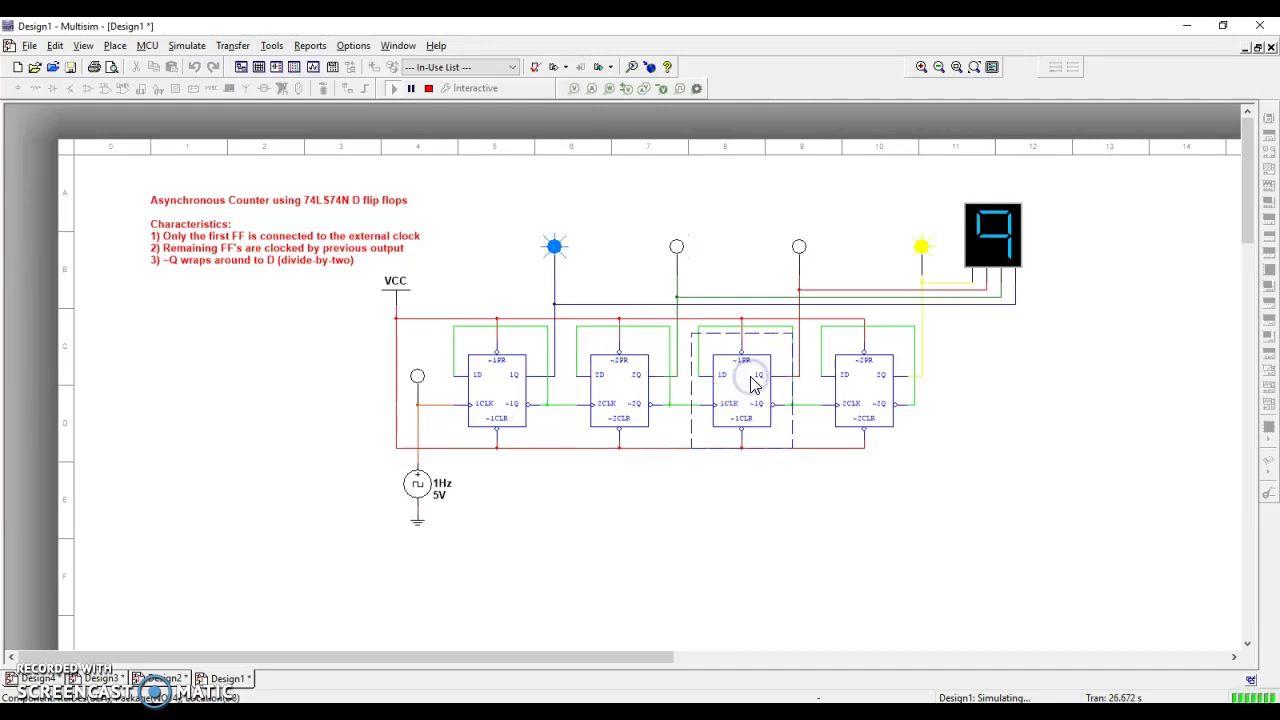
pyautogui.click(850, 360)
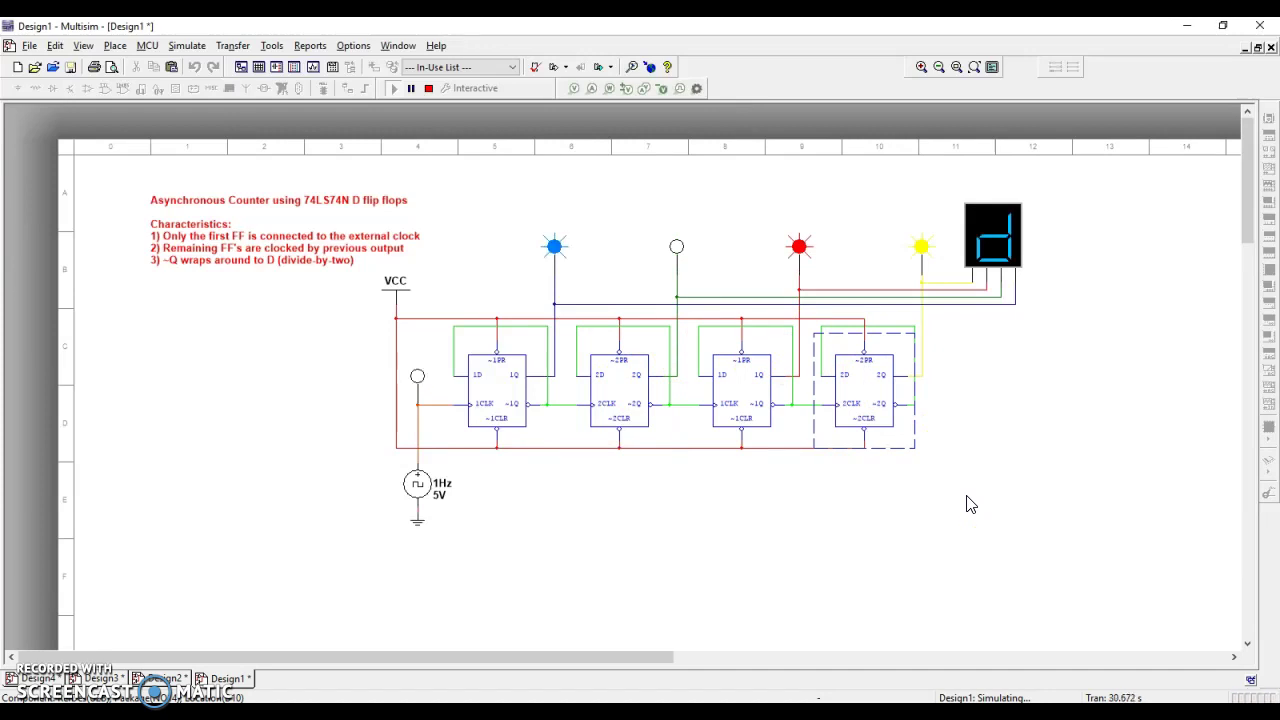
pyautogui.click(417, 487)
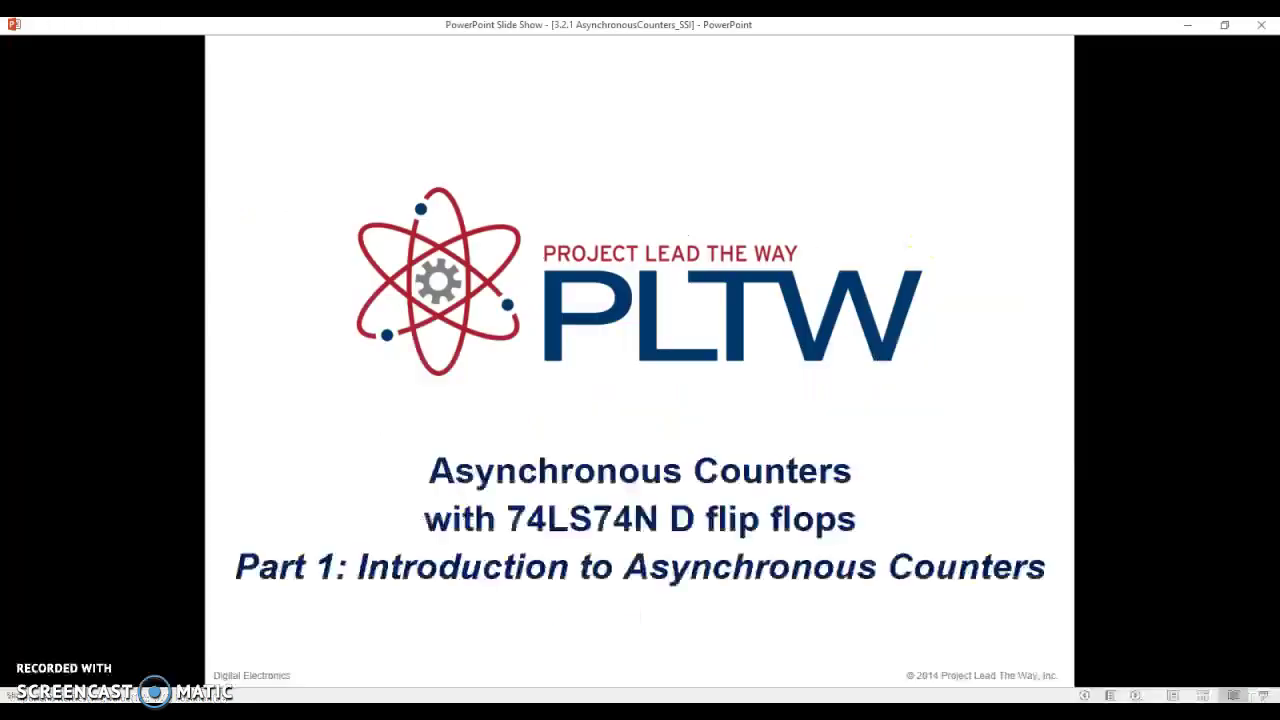
# Step: Advance the slideshow to slide 2, "Characteristics of Asynchronous Counters"
pyautogui.click(360, 560)
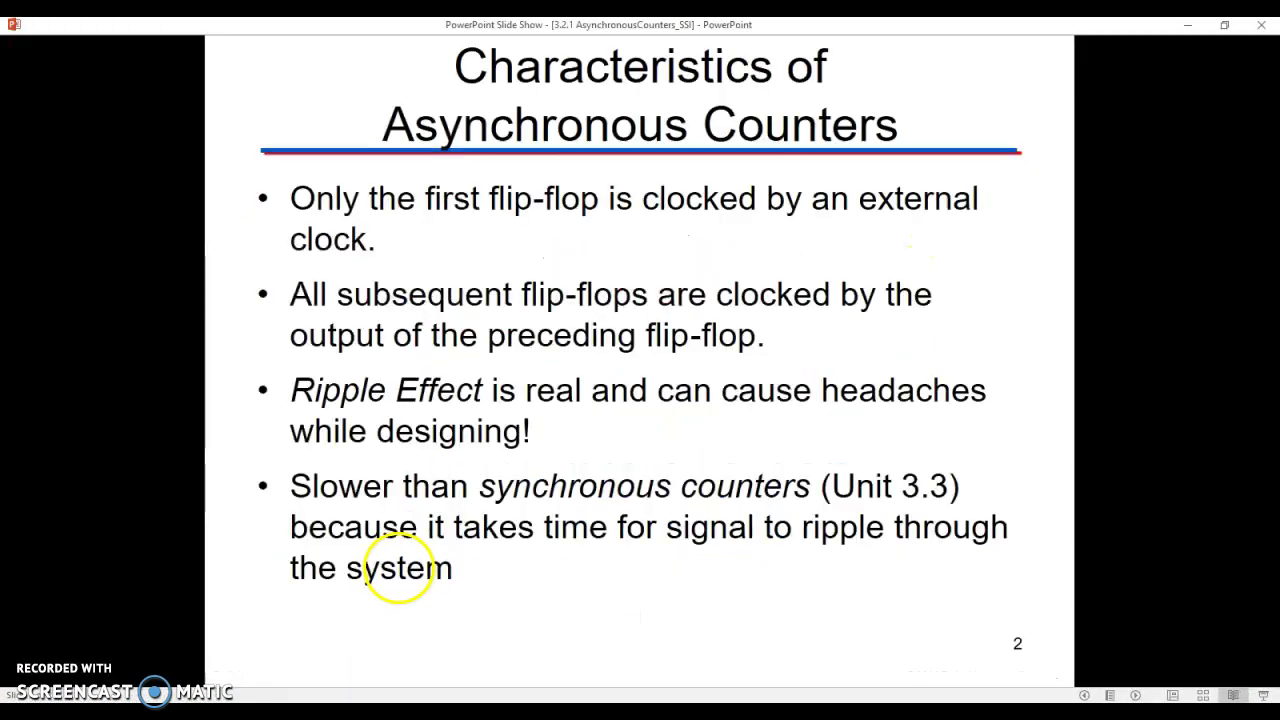